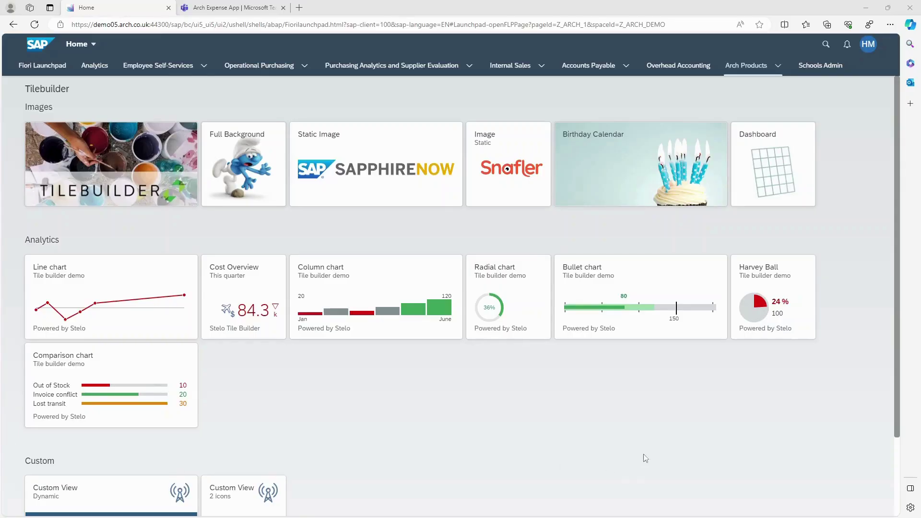
# Step: Launch the Expense Request app from the Arch Products Stelo page
pyautogui.click(778, 66)
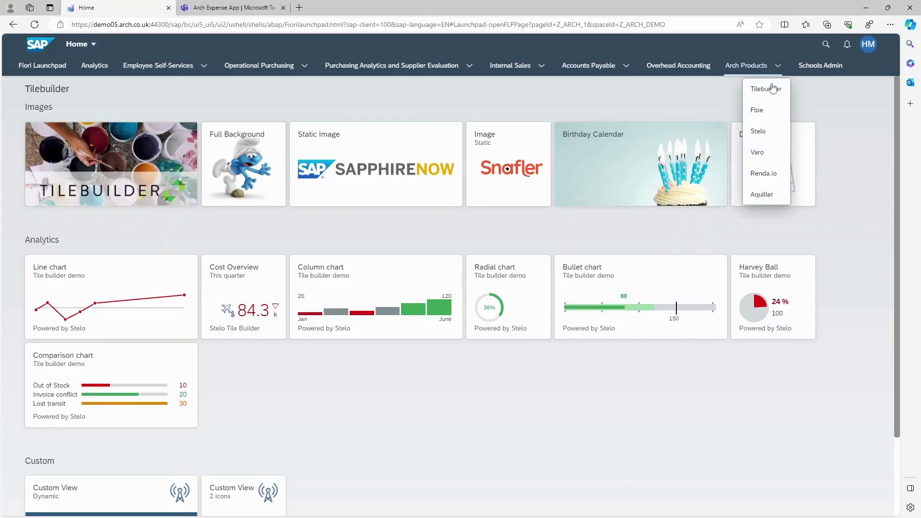
pyautogui.click(761, 131)
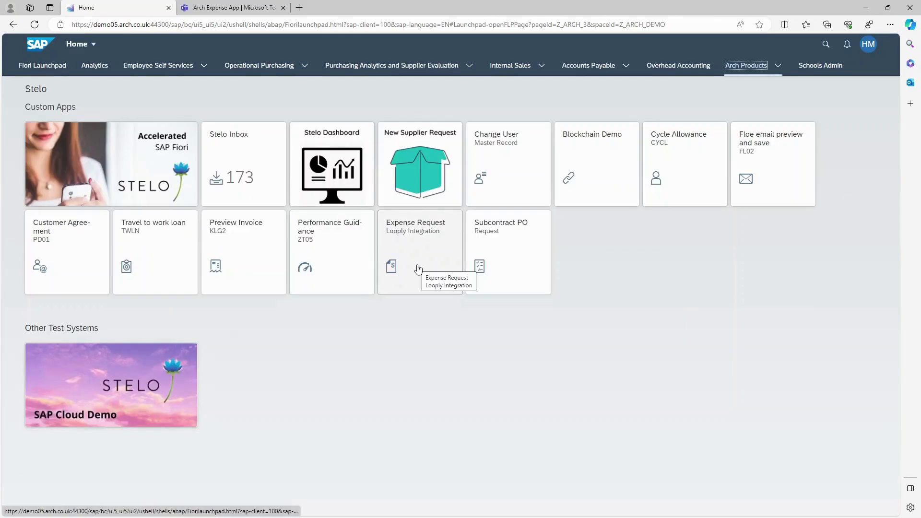
pyautogui.click(419, 270)
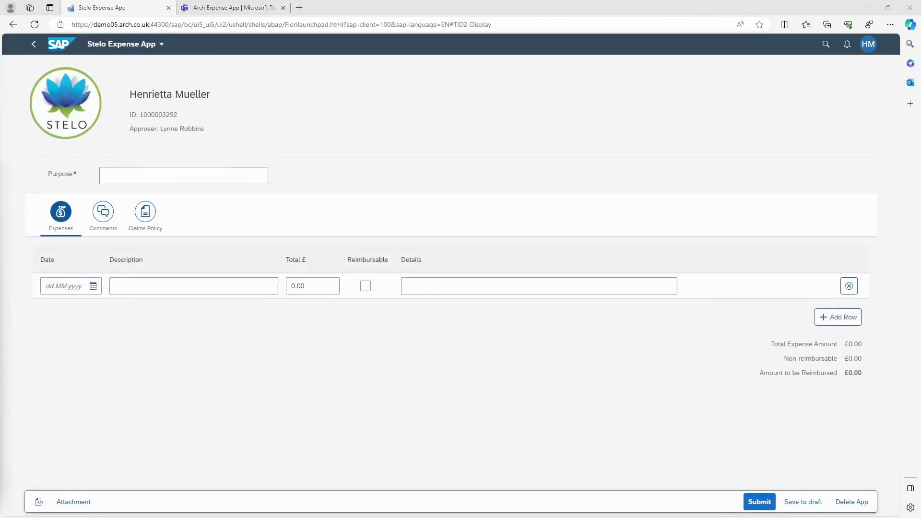
# Step: Enter purpose 'Trip to London', then date the first expense 13.11.2023 and describe it
pyautogui.click(113, 179)
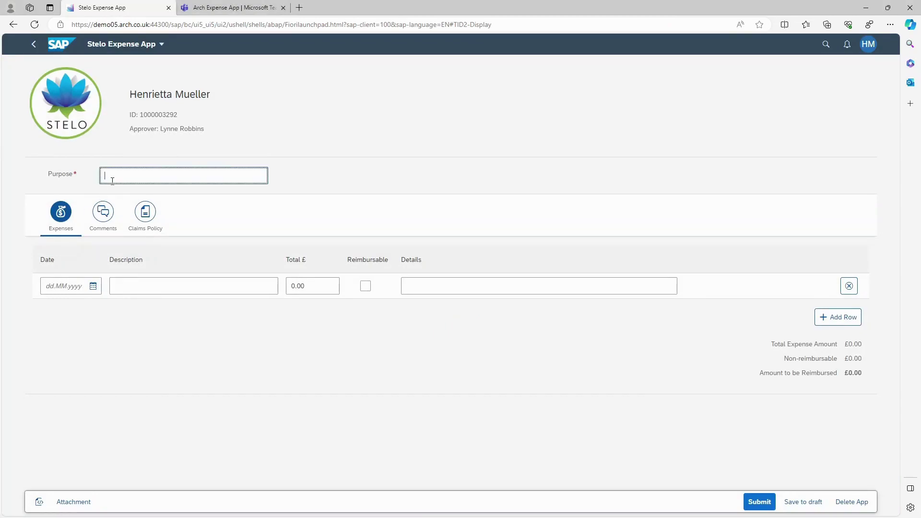
pyautogui.write('Trip to London')
pyautogui.click(92, 286)
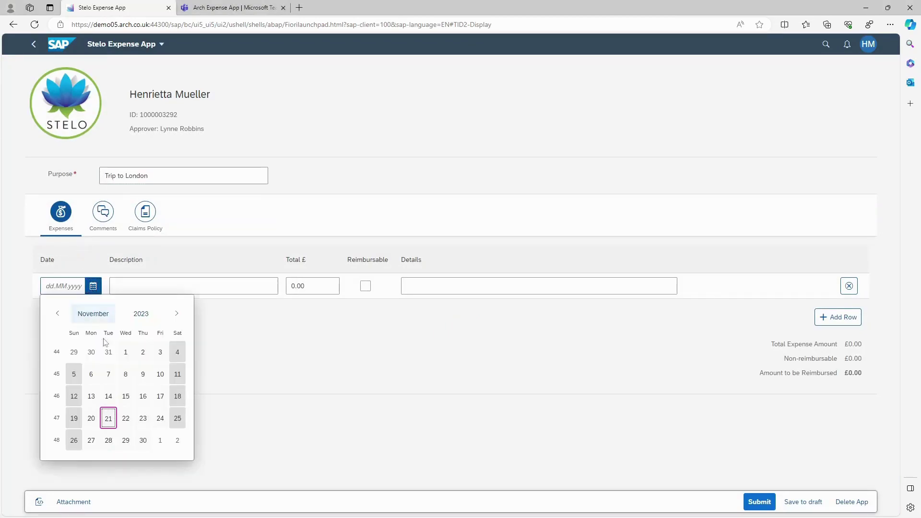
pyautogui.click(91, 396)
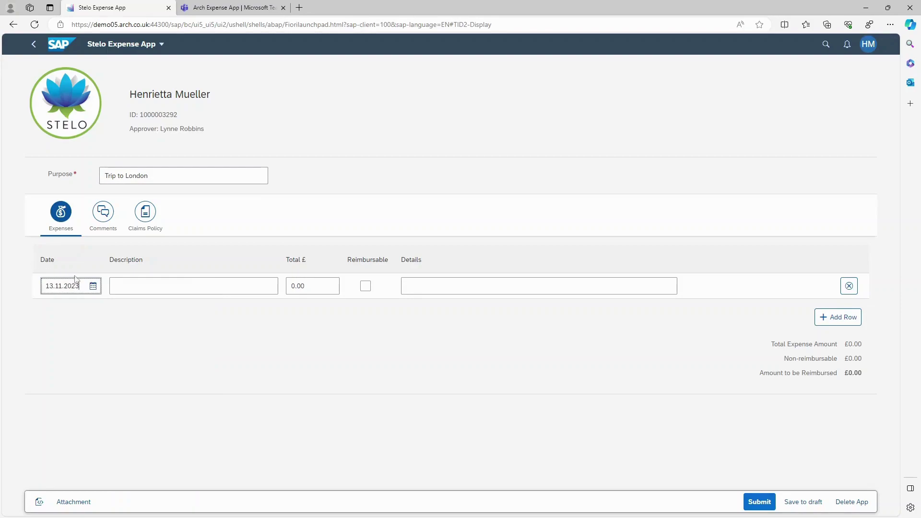
pyautogui.click(144, 287)
pyautogui.write('Train fare')
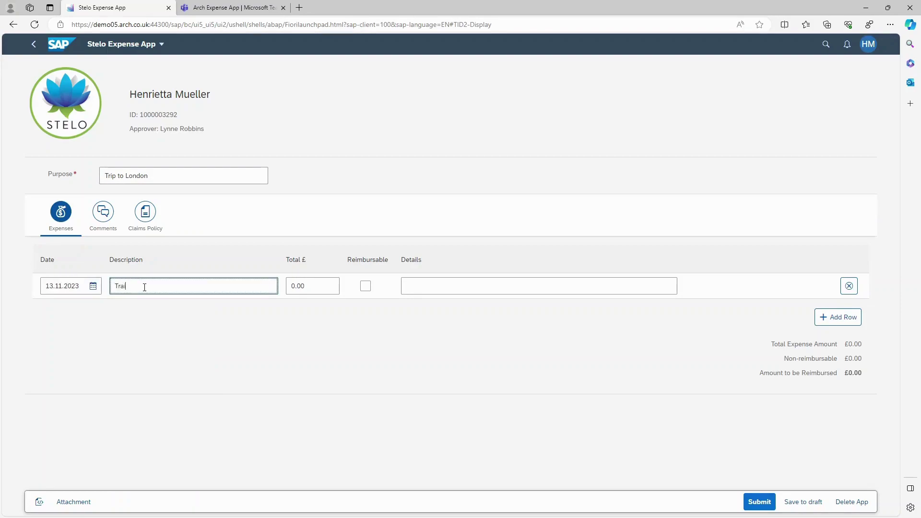
# Step: Give the train fare a £120 reimbursable total with details, and add another expense row
pyautogui.click(296, 286)
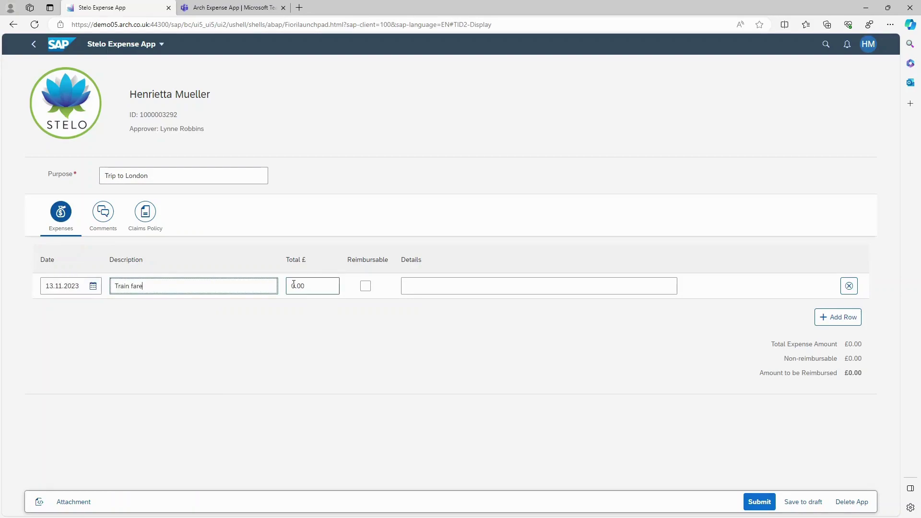
pyautogui.write('12')
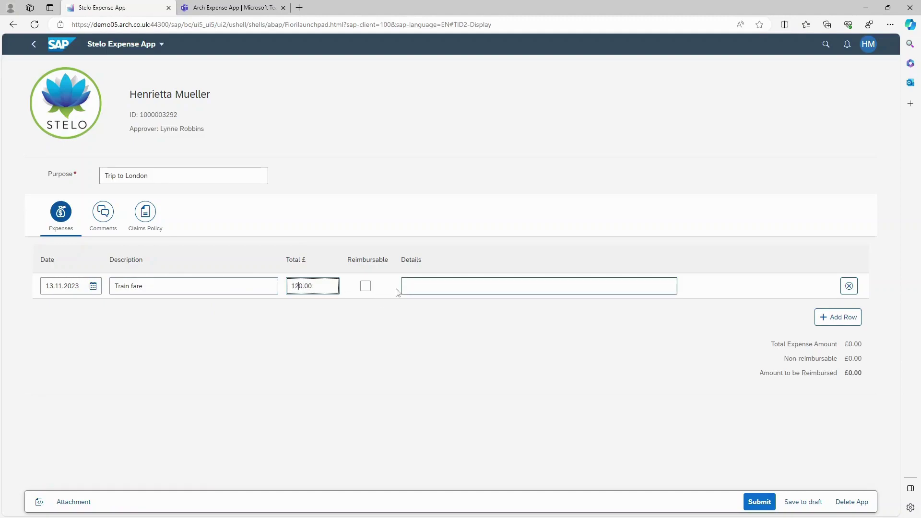
pyautogui.click(366, 285)
pyautogui.click(538, 286)
pyautogui.write('G')
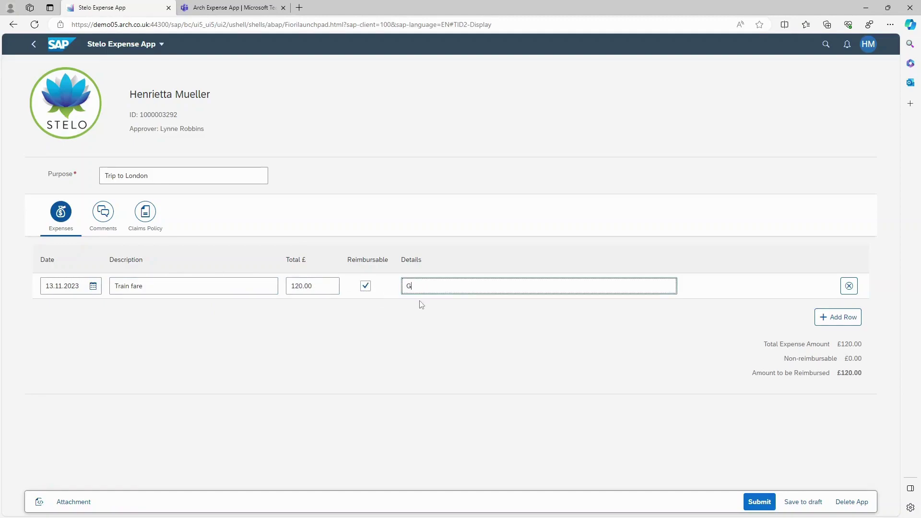
pyautogui.write('lasgow to Lond')
pyautogui.write('on ')
pyautogui.write('return')
pyautogui.click(837, 317)
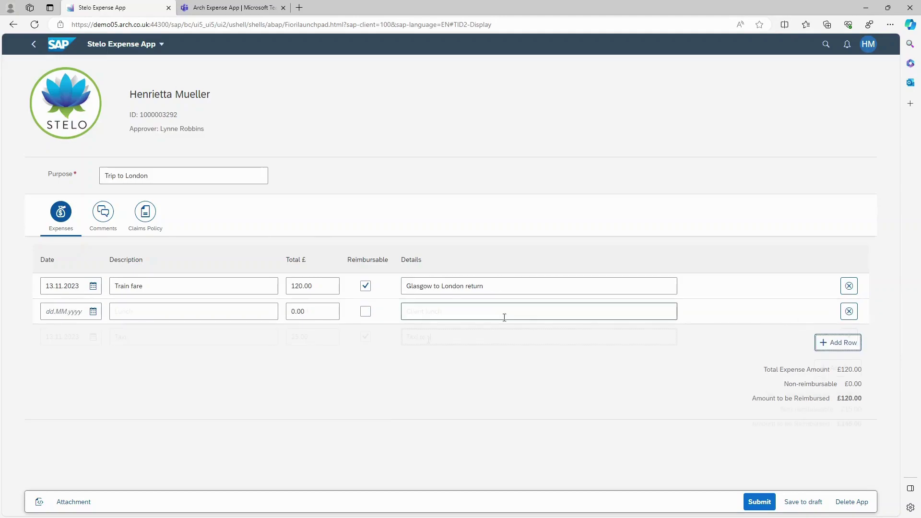
pyautogui.write('tion')
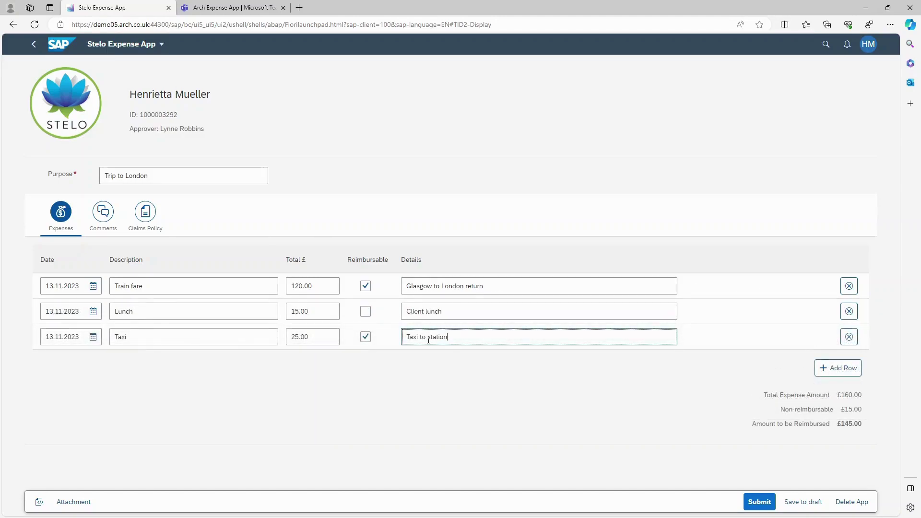
# Step: Attach the taxi receipt and train ticket images to the claim
pyautogui.click(73, 502)
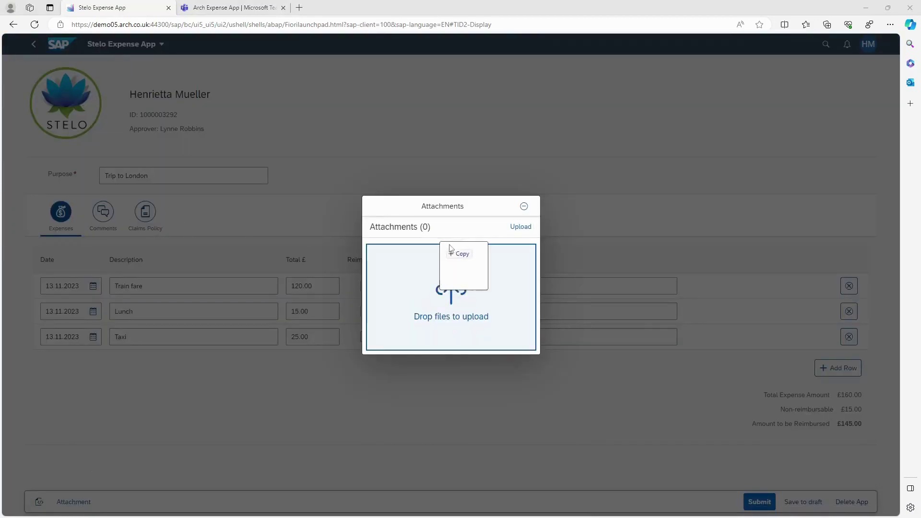
pyautogui.moveTo(450, 180); pyautogui.dragTo(451, 259)
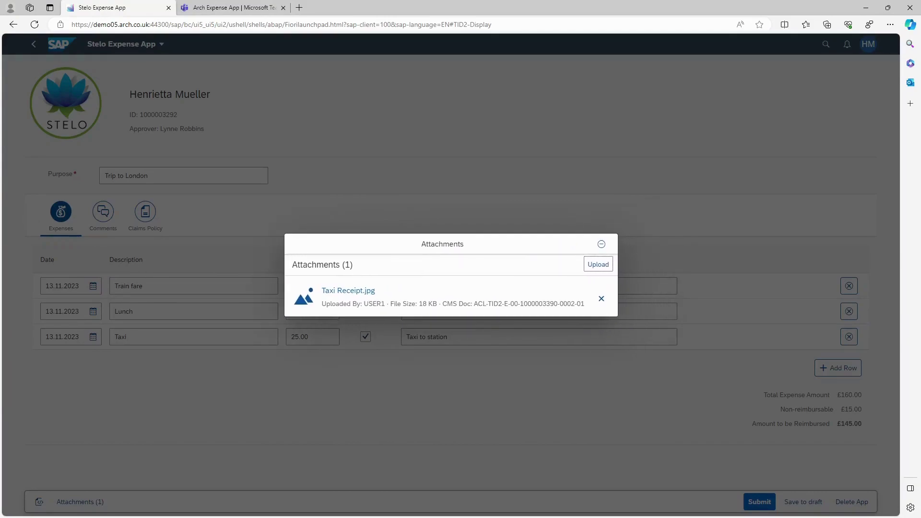
pyautogui.moveTo(269, 248); pyautogui.dragTo(374, 299)
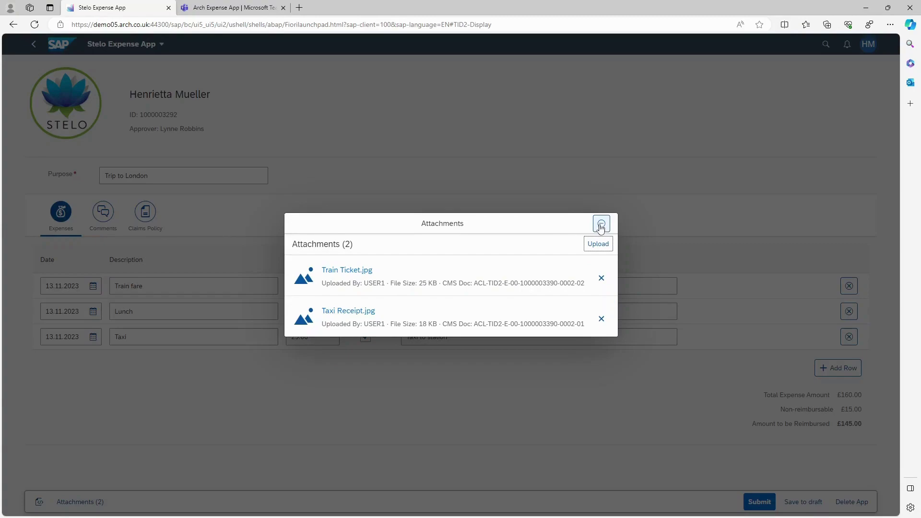
pyautogui.click(603, 226)
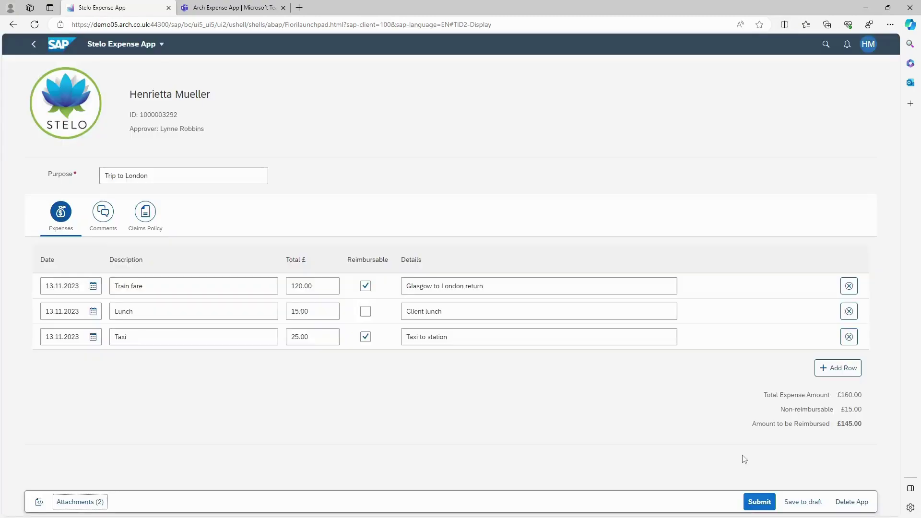
# Step: Submit the Trip to London claim and confirm it
pyautogui.click(759, 501)
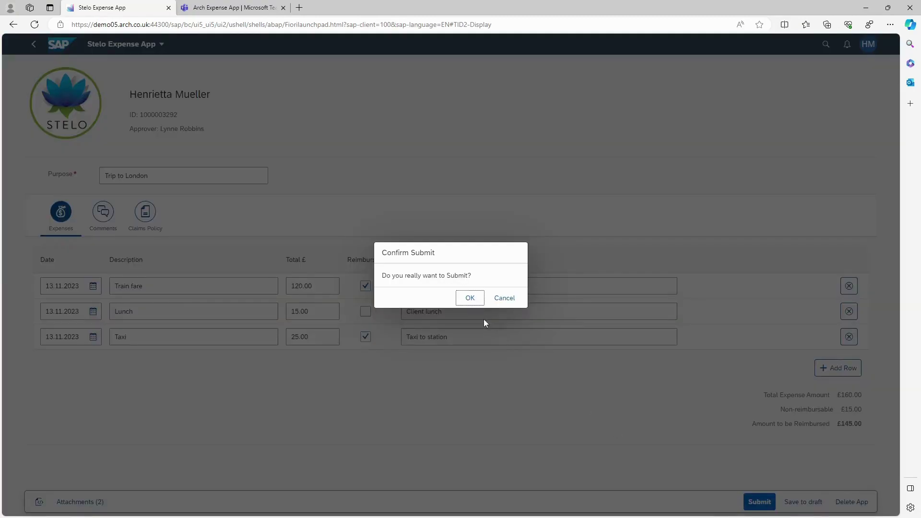
pyautogui.click(470, 298)
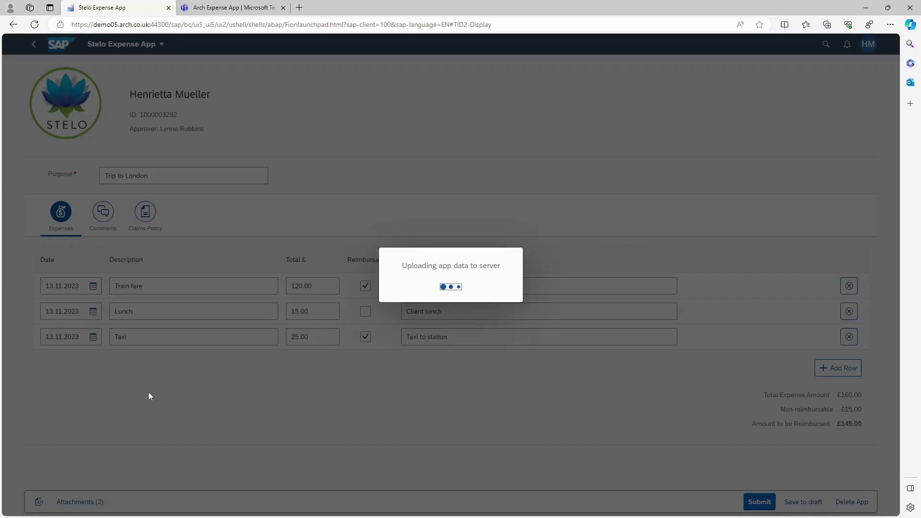
pyautogui.click(504, 300)
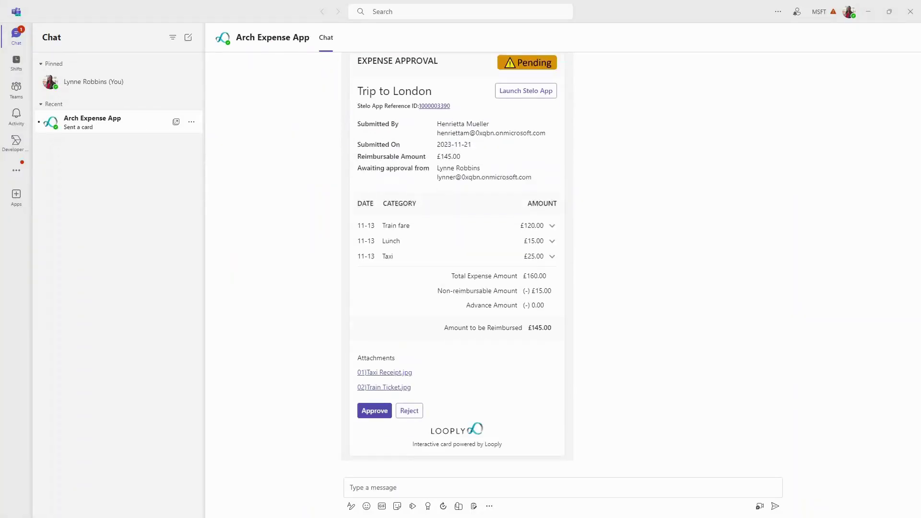
pyautogui.scroll(2, 309, 370)
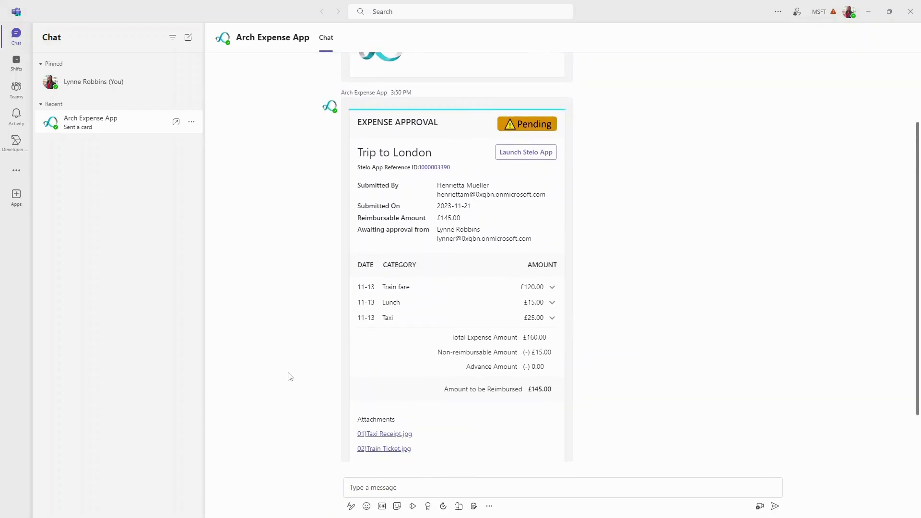
pyautogui.scroll(-2, 288, 376)
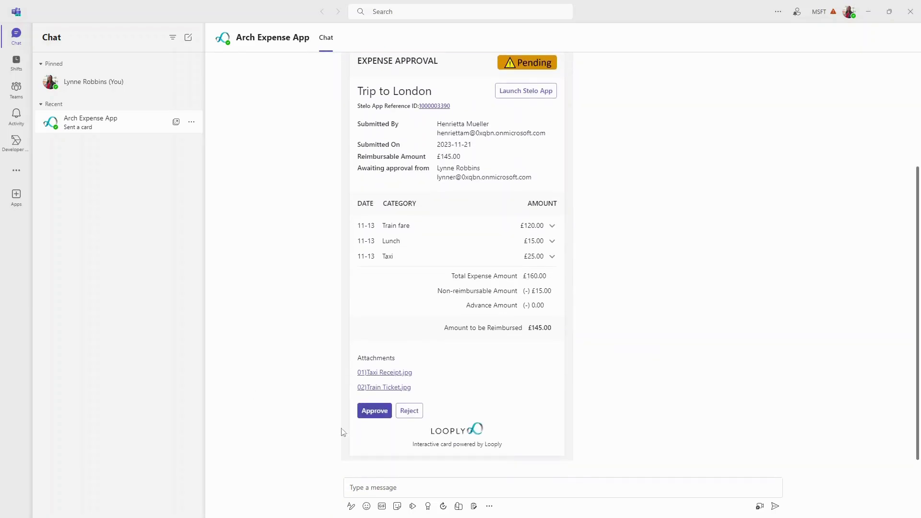
# Step: Approve the Trip to London card in the Arch Expense App chat
pyautogui.click(382, 412)
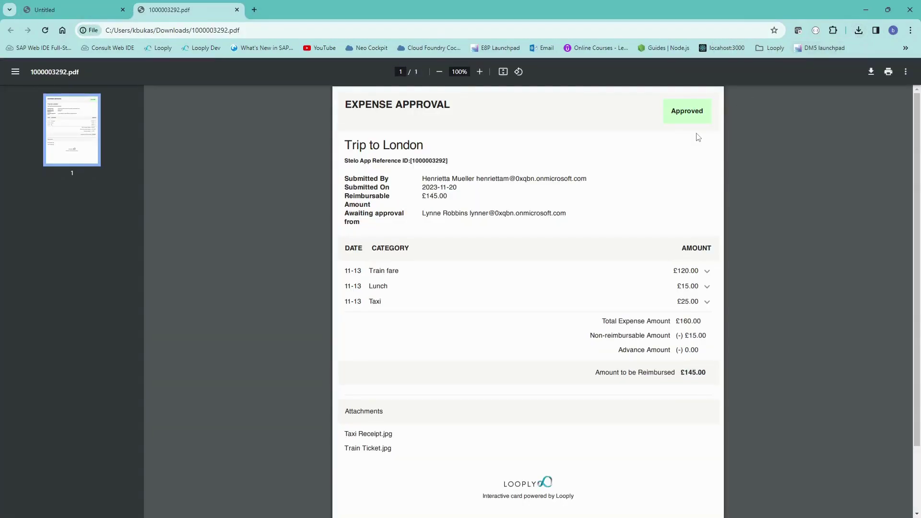
pyautogui.scroll(-2, 630, 153)
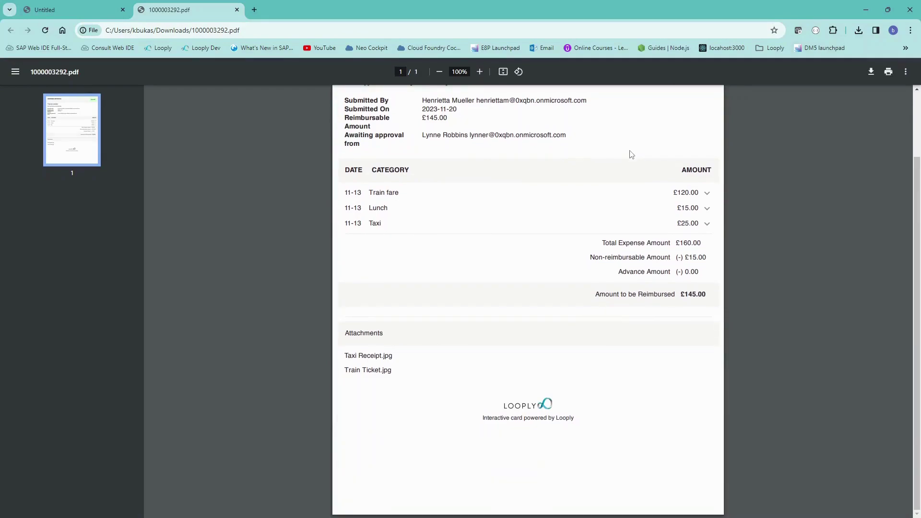
pyautogui.scroll(2, 630, 153)
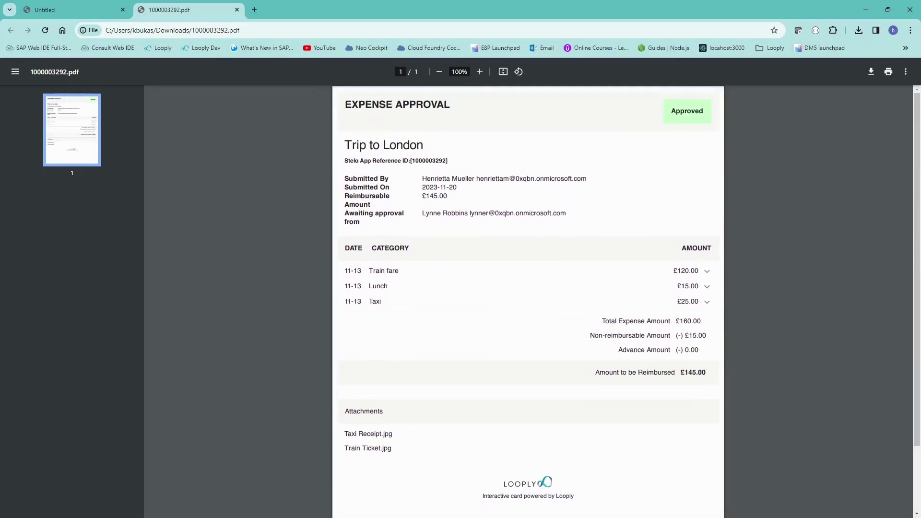